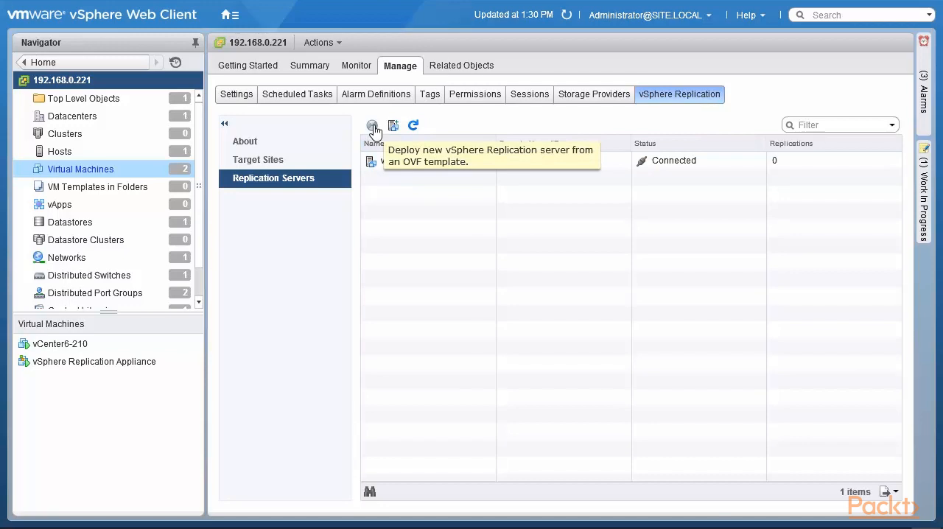
- Start deploying a new vSphere Replication server from the local file vSphere_Replication_AddOn_OVF10 and accept the template details
left_click(373, 127)
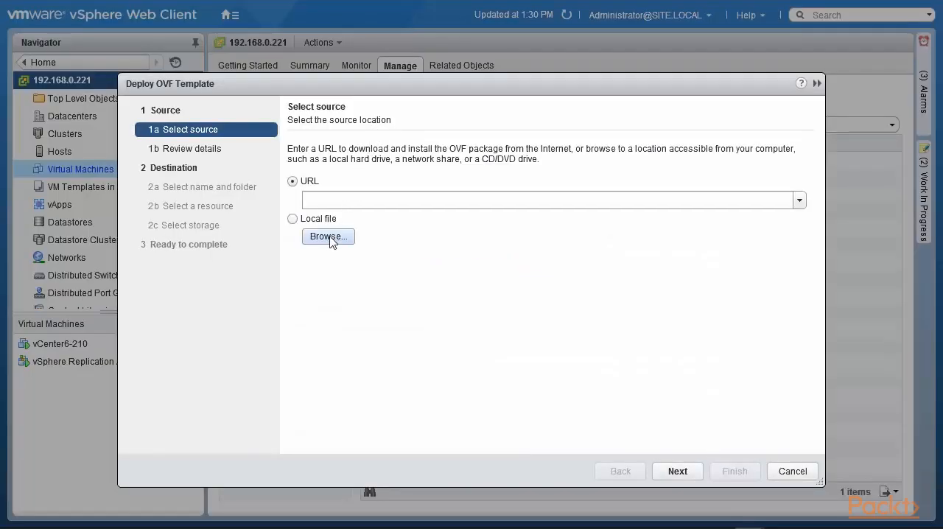
left_click(329, 236)
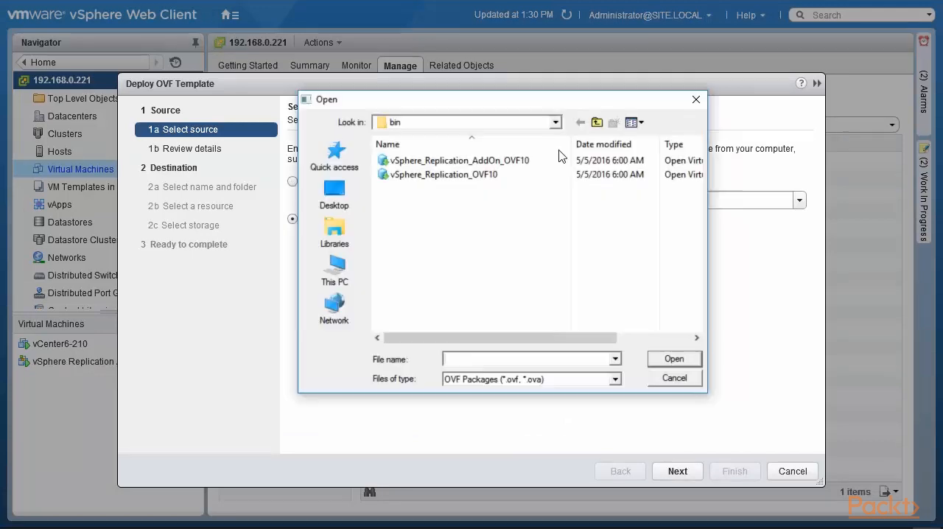
left_click(493, 161)
left_click(493, 161)
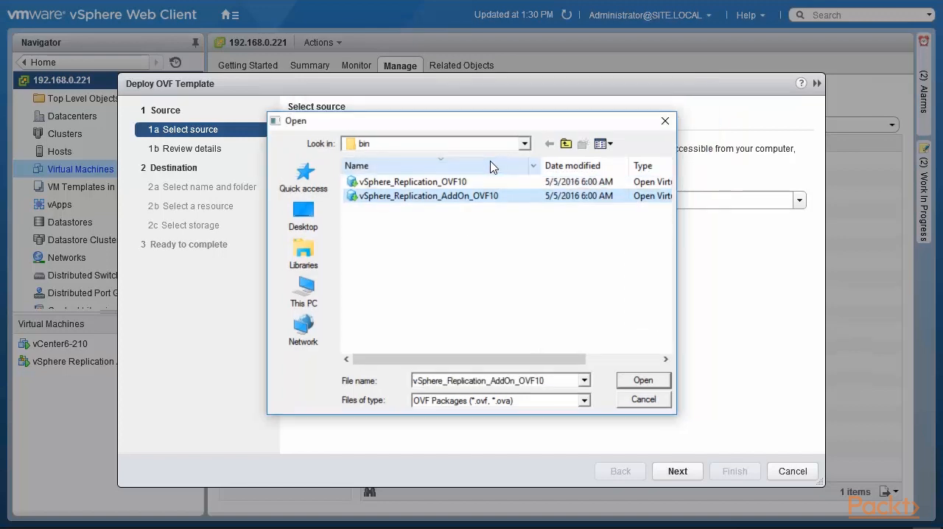
left_click(632, 384)
left_click(675, 472)
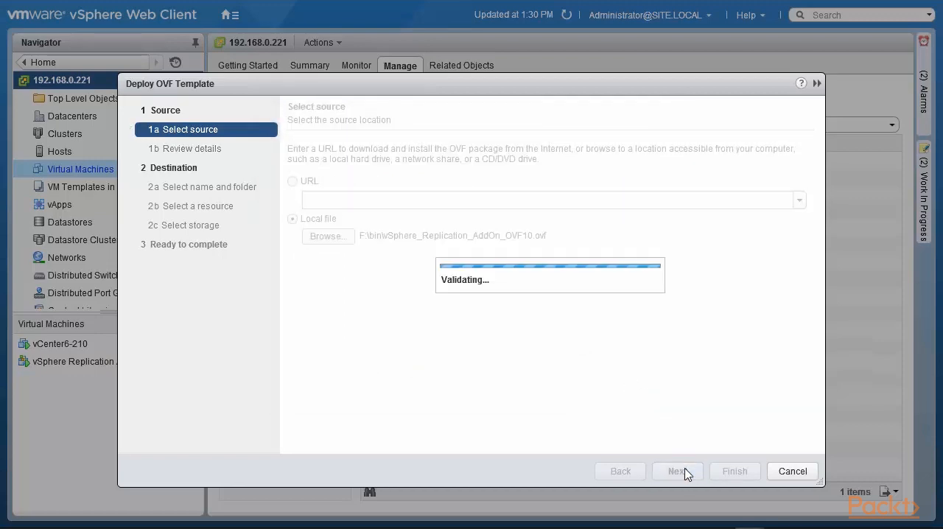
left_click(675, 471)
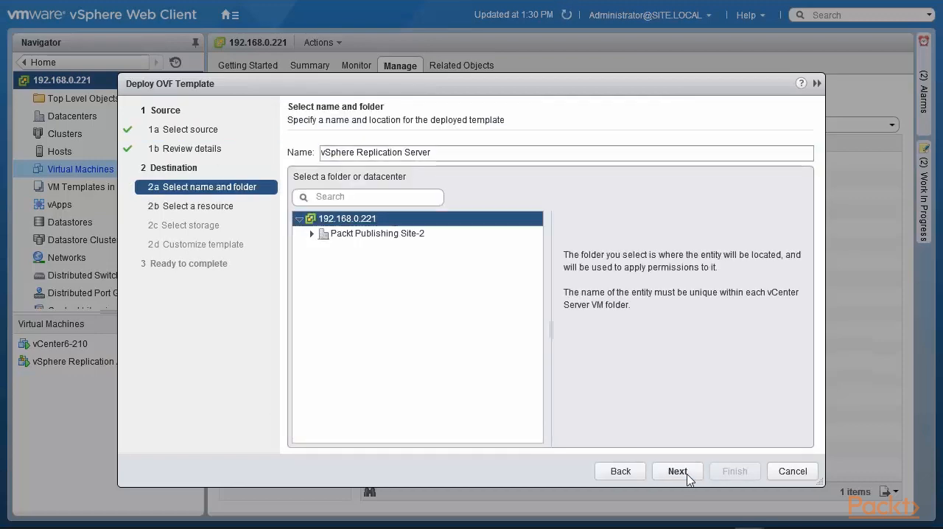
- Place the deployed template in the Packt Publishing Site-2 datacenter and run it on host 192.168.0.210
left_click(423, 234)
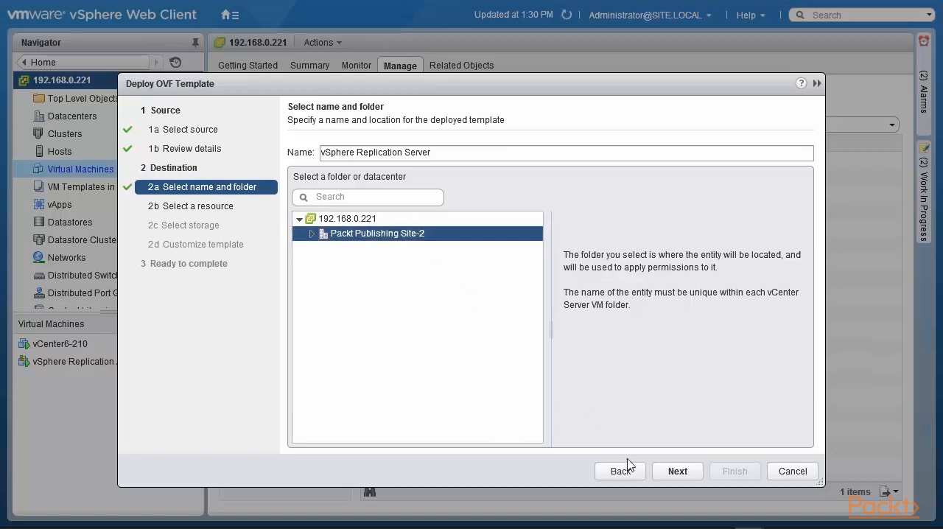
left_click(679, 471)
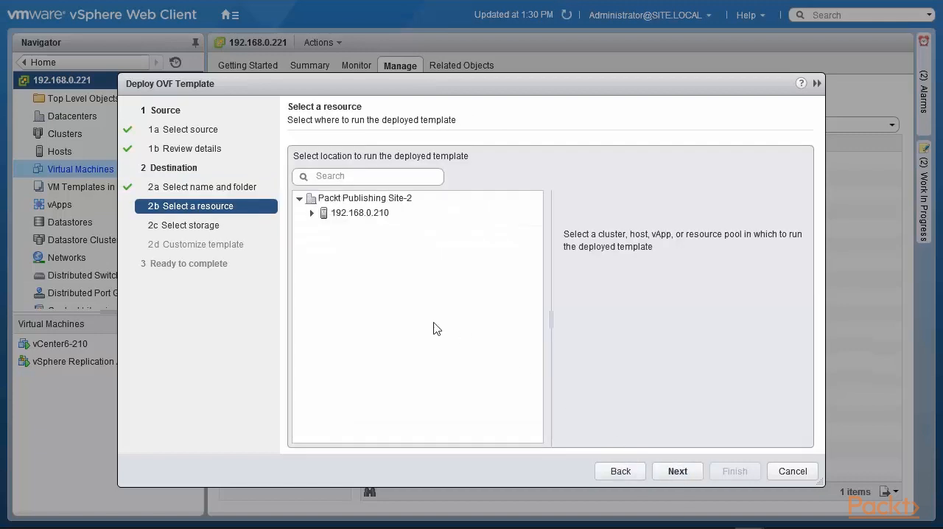
left_click(375, 215)
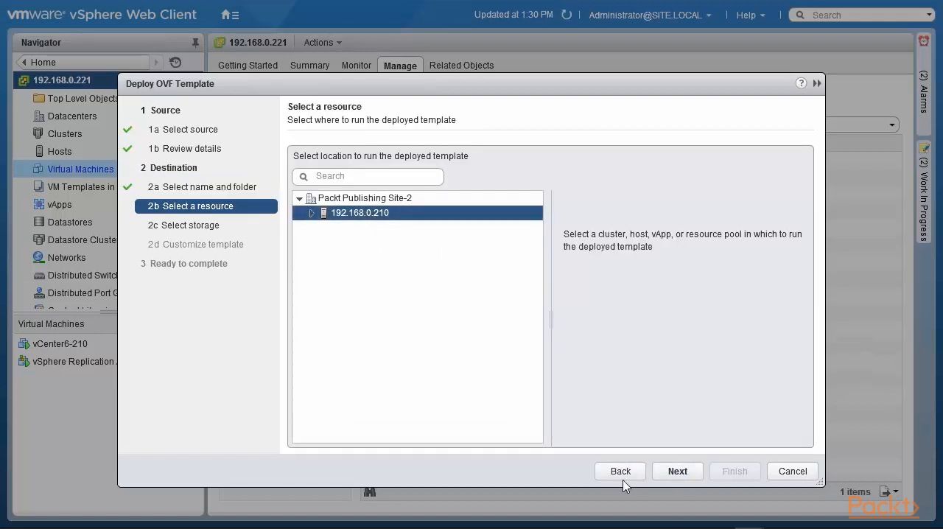
left_click(679, 474)
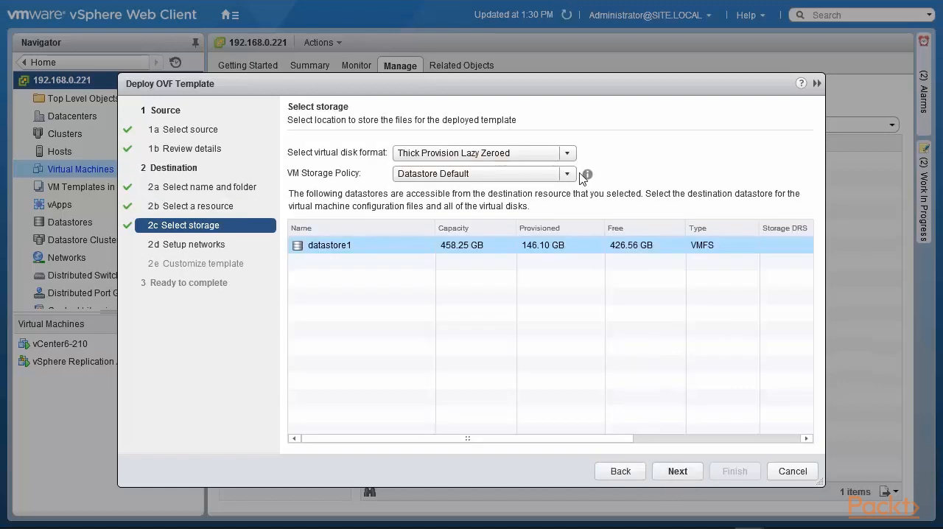
- Set the virtual disk format to Thin Provision and accept datastore1 as the storage location
left_click(567, 153)
left_click(498, 201)
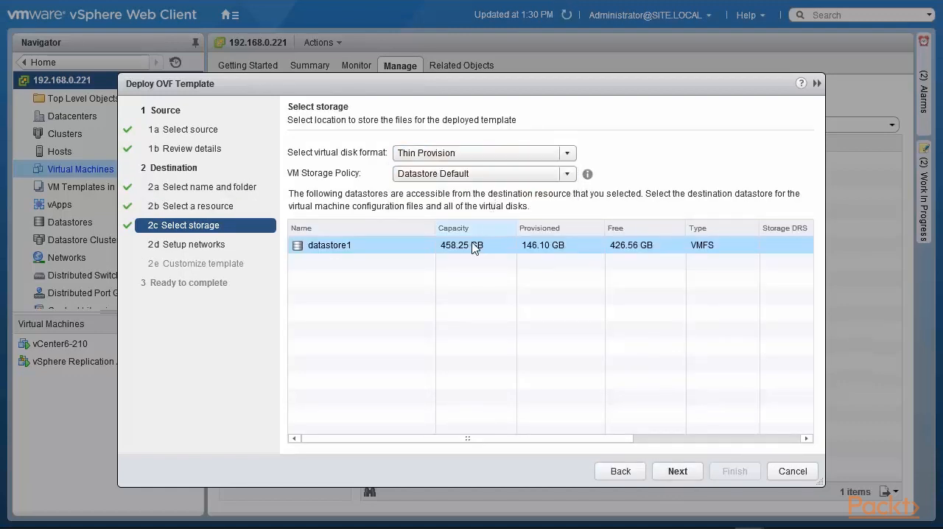
left_click(681, 475)
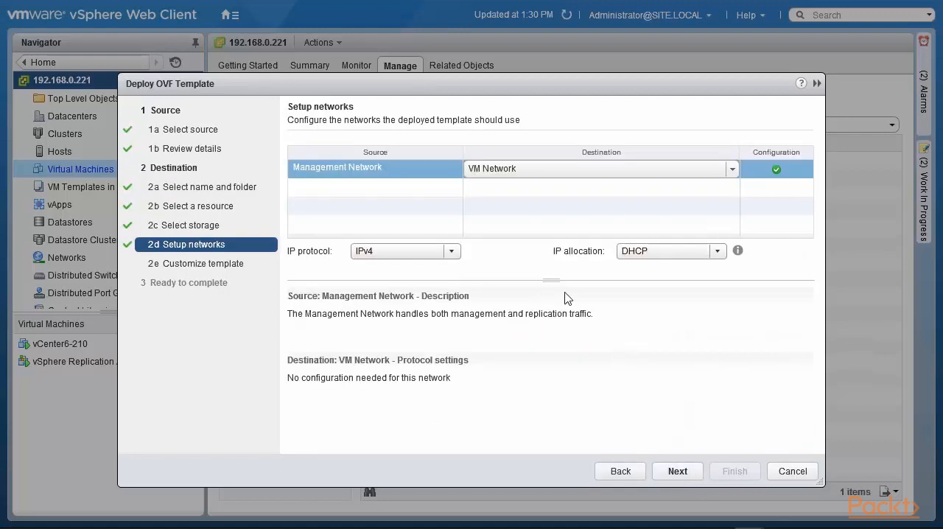
- Set the management network's IP allocation to Static - Manual and accept the network setup
left_click(718, 251)
left_click(673, 284)
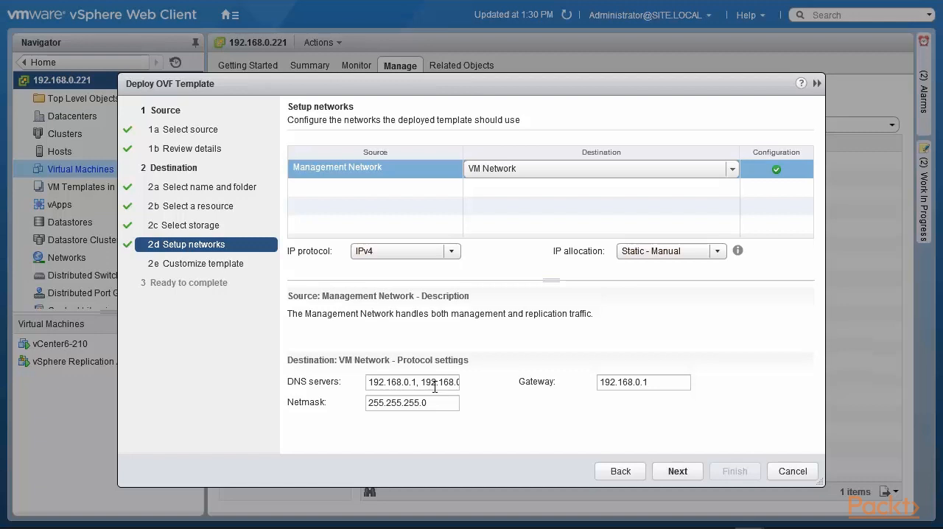
left_click(670, 472)
- Enter and confirm the password for the appliance's root account in the template properties
left_click(572, 212)
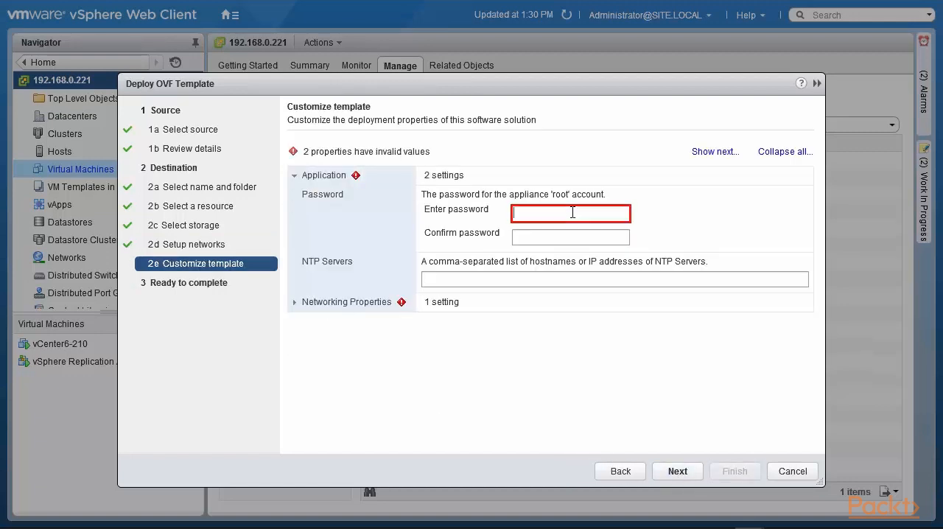
type("********")
key("Tab")
type("********")
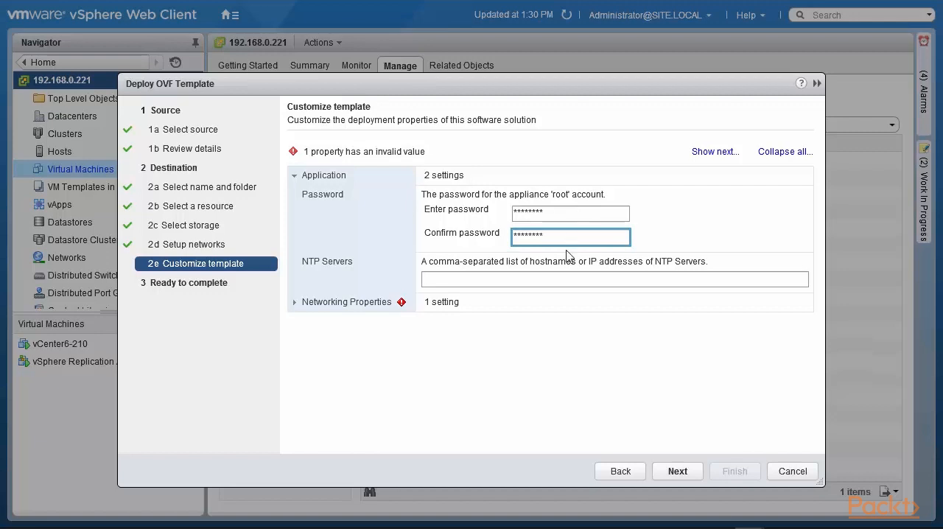
- Set the appliance's NTP servers to 2.us.pool.ntp.org,3.us.pool.ntp.org
left_click(557, 278)
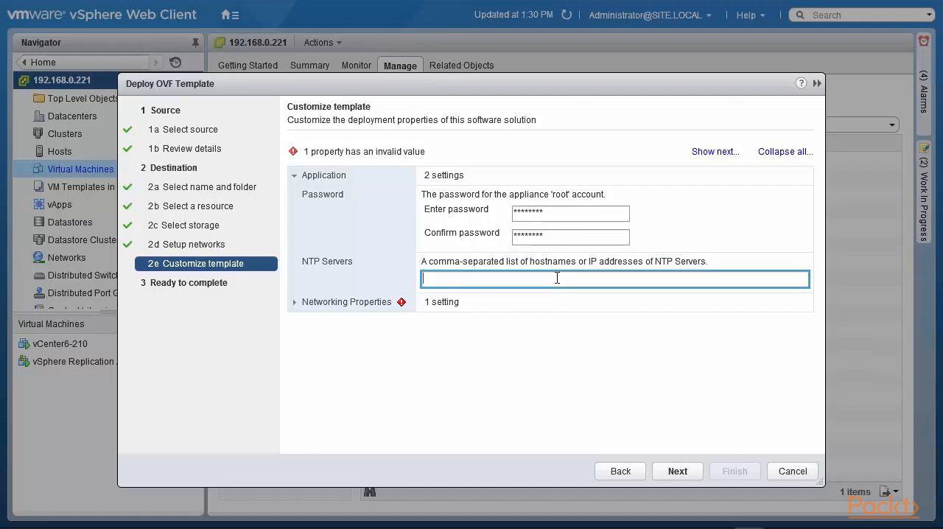
type("2.us.pool")
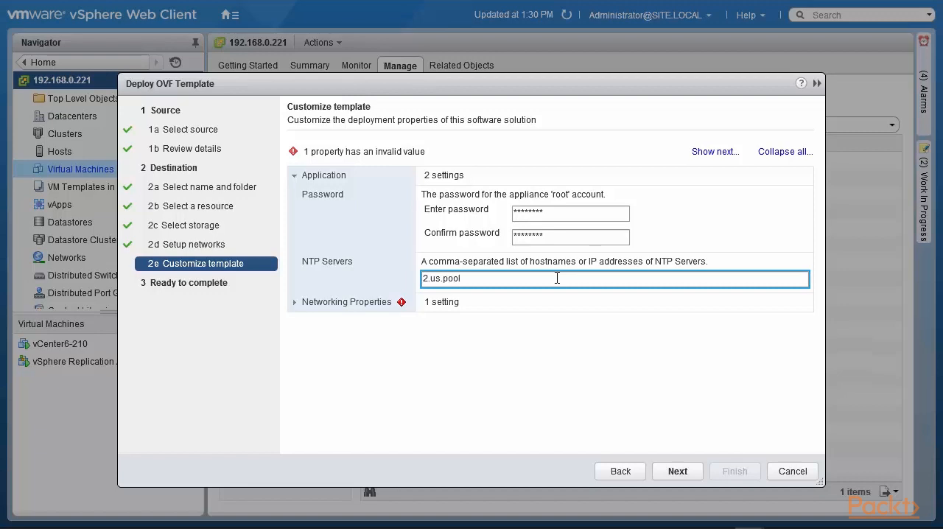
type(".ntp.org,3.us.pool.ntp.org")
- Set the Management Network IP Address to 192.168.0.74 in the networking properties
key("Tab")
type("192.16")
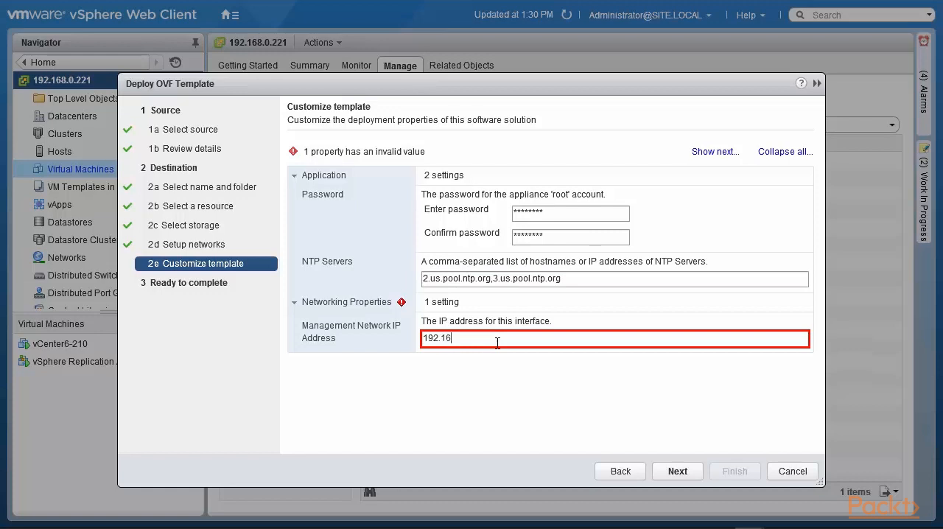
type("8.0.74")
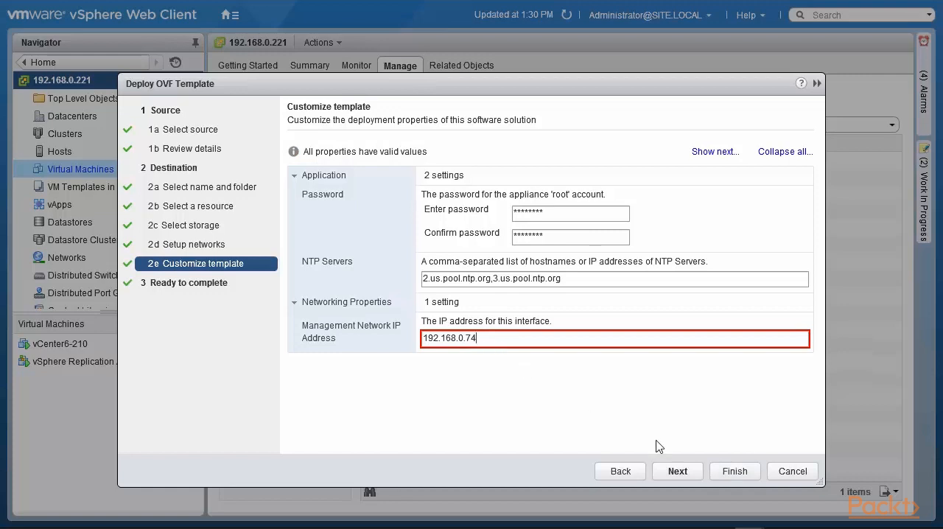
- Enable powering on after deployment on the final summary and finish the OVF deployment
left_click(678, 475)
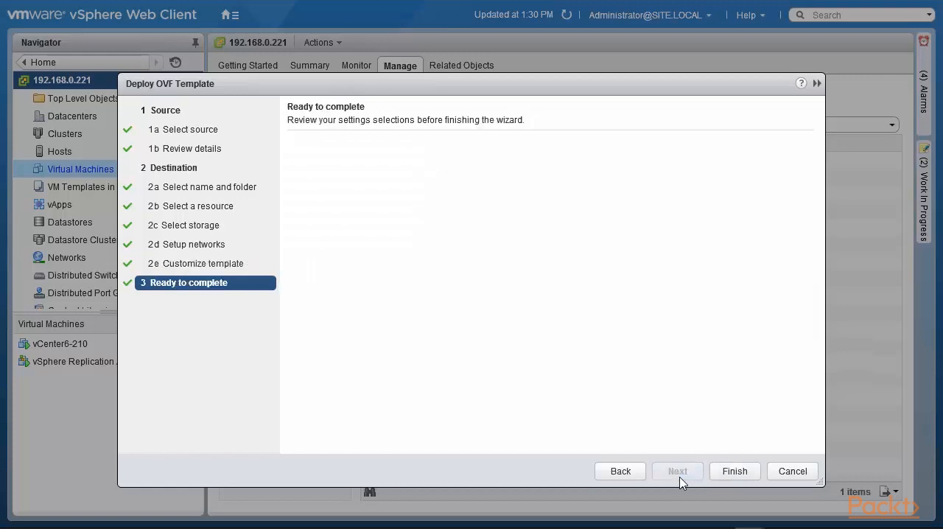
left_click(292, 442)
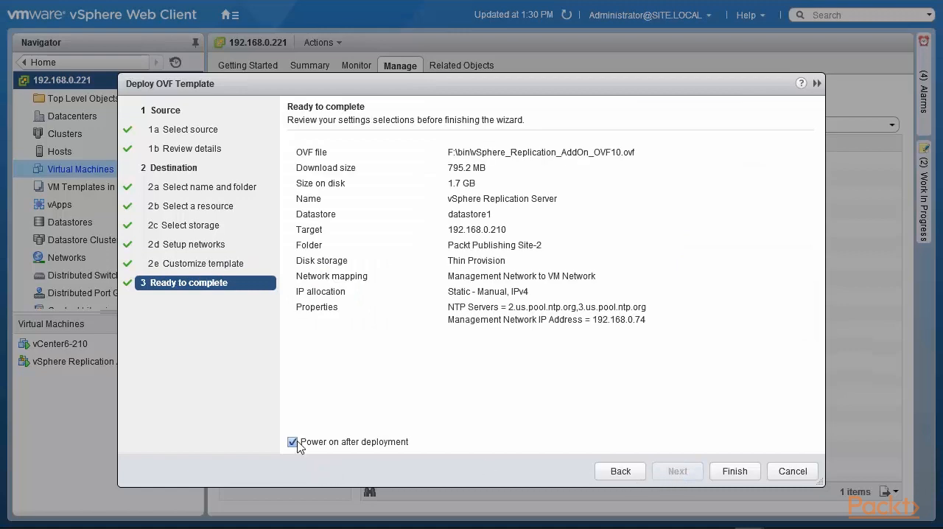
left_click(736, 470)
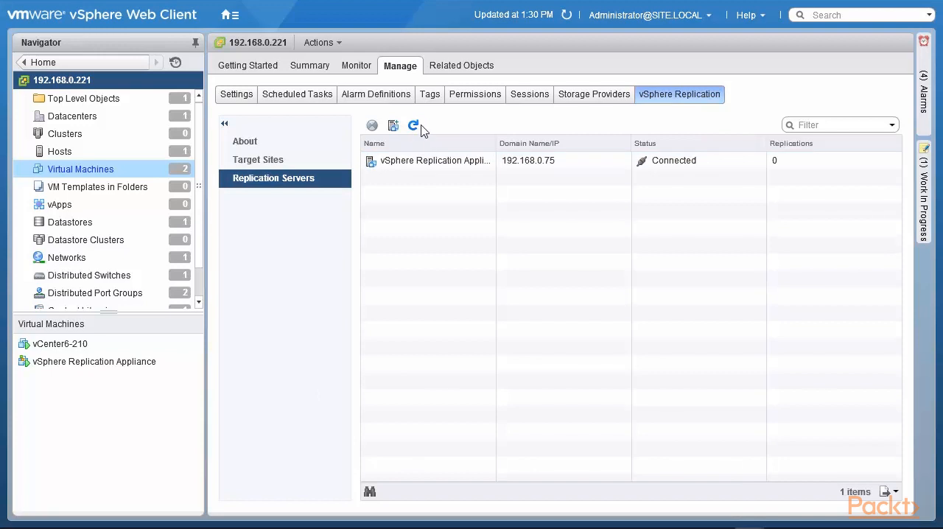
- Check the vCenter Server's recent tasks for the progress of the replication server deployment
left_click(350, 70)
left_click(349, 69)
left_click(274, 95)
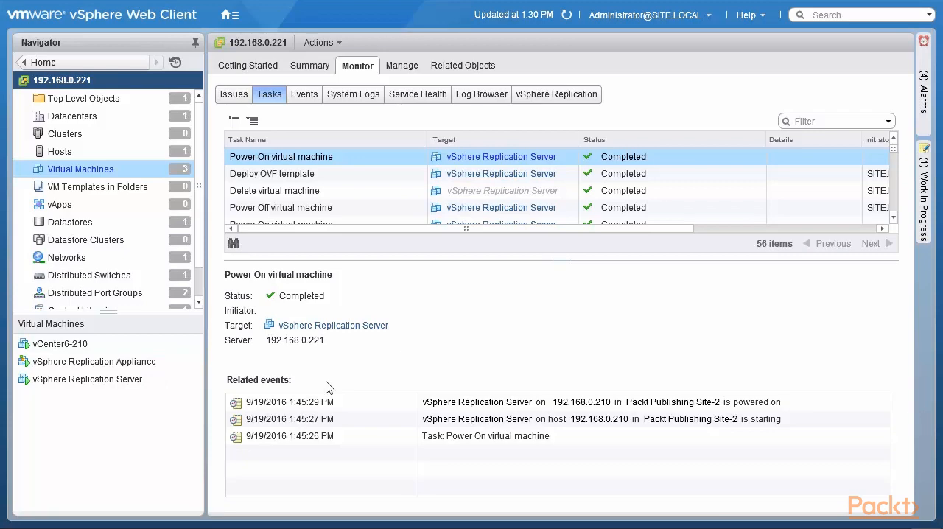
- Open the console of the vSphere Replication Server virtual machine to check its startup and management address
left_click(127, 380)
right_click(127, 380)
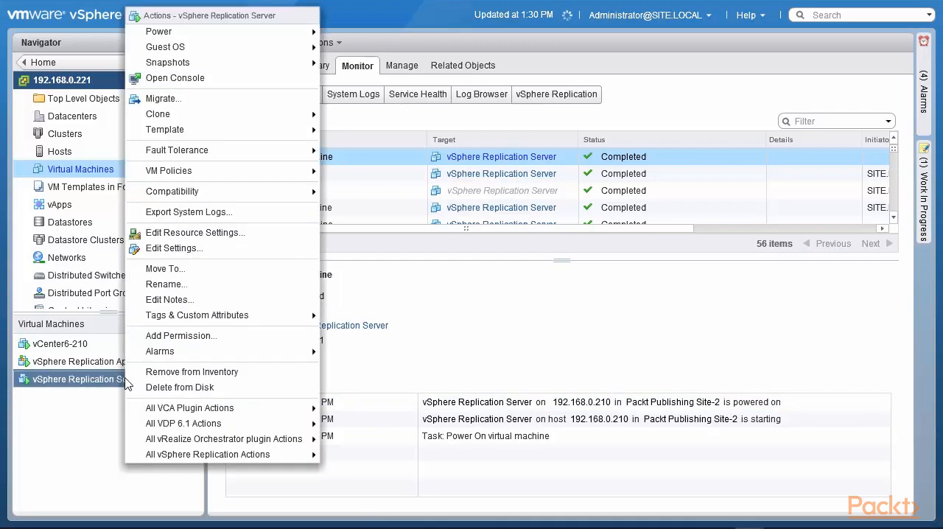
left_click(275, 79)
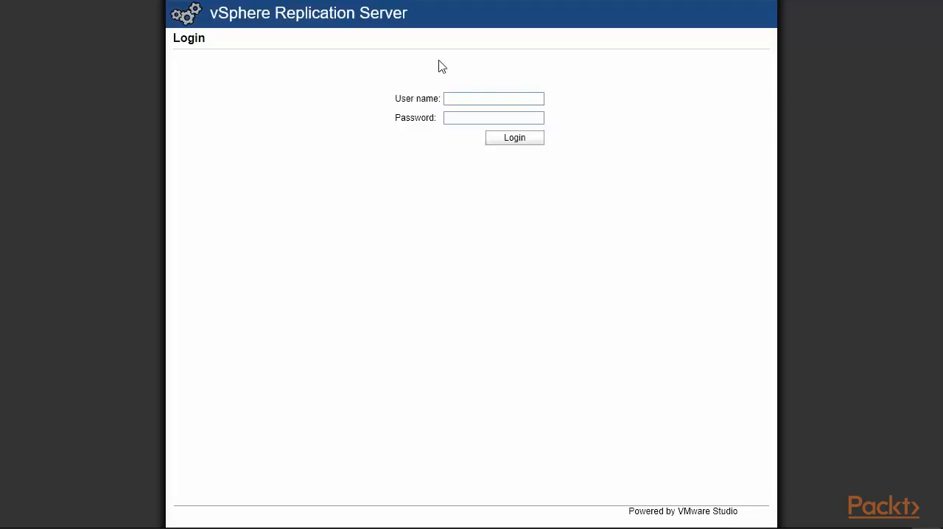
- Switch to the vSphere Replication Server's web management page and log in as root with the account password
mouse_move(450, 4)
left_click(472, 98)
type("root")
key("Tab")
type("***")
key("Return")
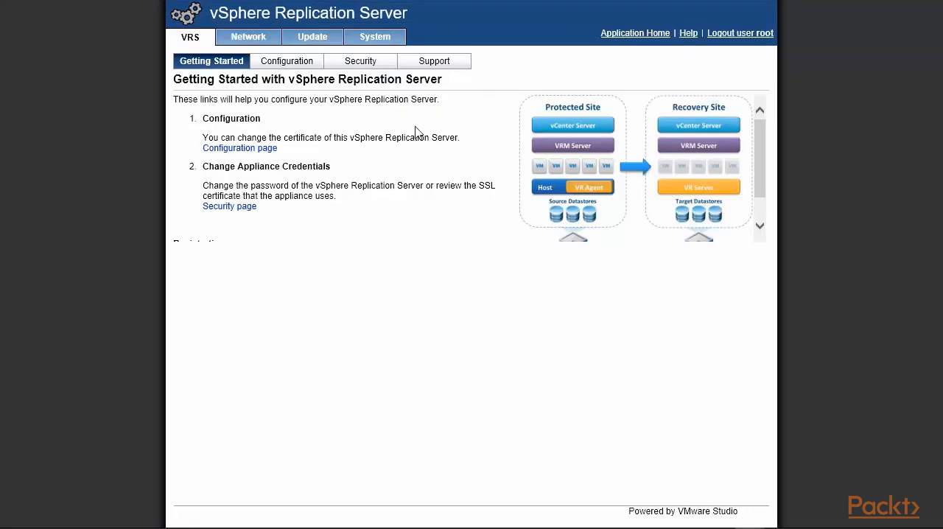
- Set the IP addresses for incoming storage traffic and VRMS management traffic both to 192.168.0.74 and apply the network setting
left_click(284, 64)
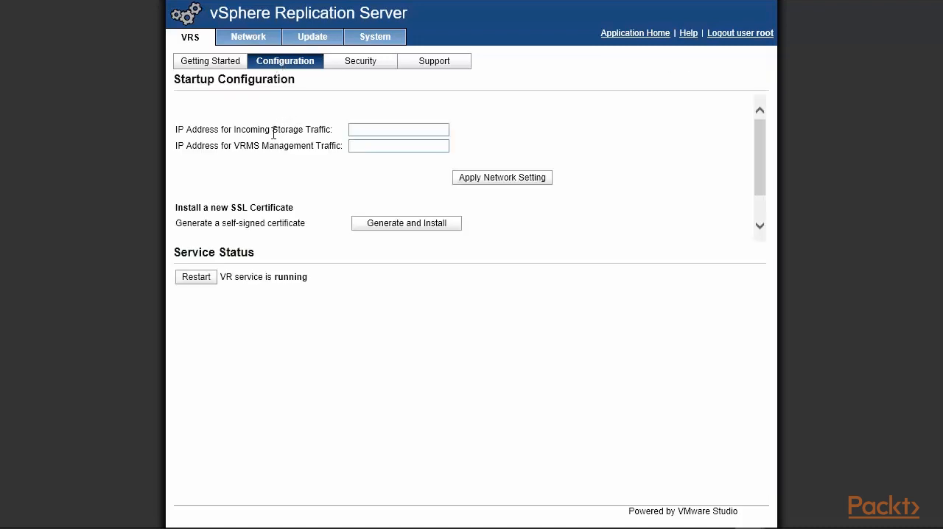
left_click(367, 129)
type("192.168.0.74")
left_click(366, 149)
type("192.168.0.74")
left_click(485, 184)
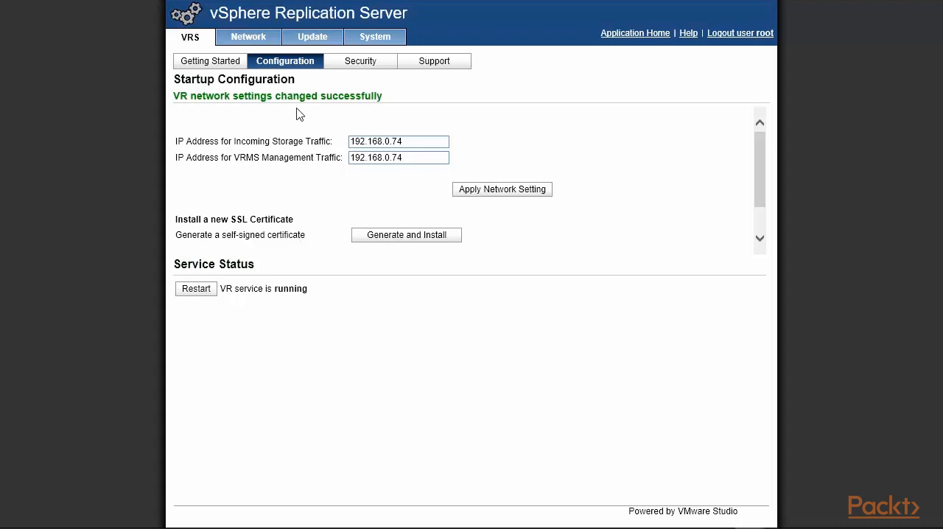
- Review the appliance's security, support, network status and network address pages, and log out of the root session
left_click(370, 71)
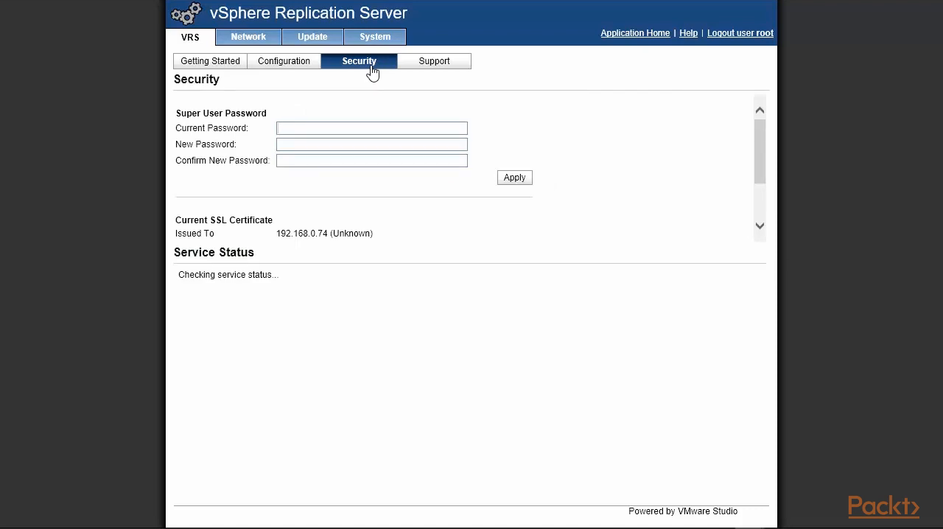
left_click_drag(759, 143, 766, 110)
left_click(433, 65)
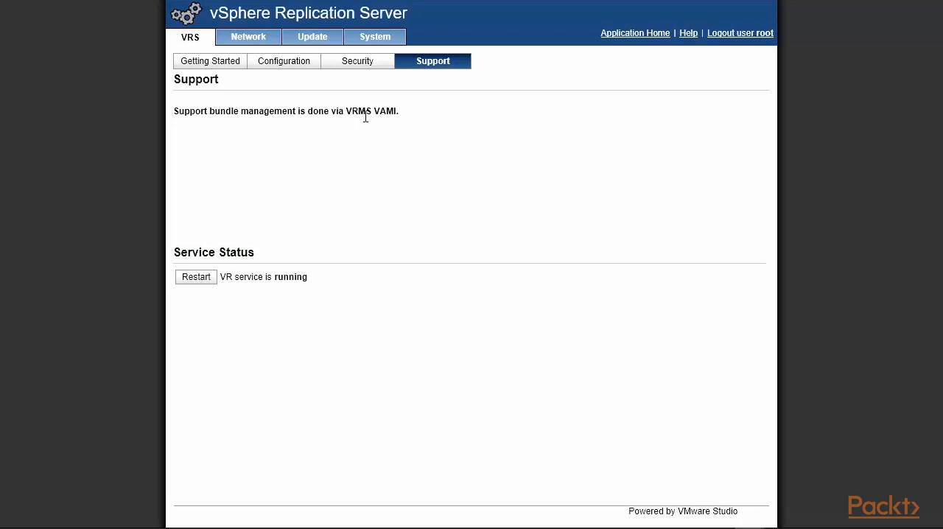
left_click(250, 42)
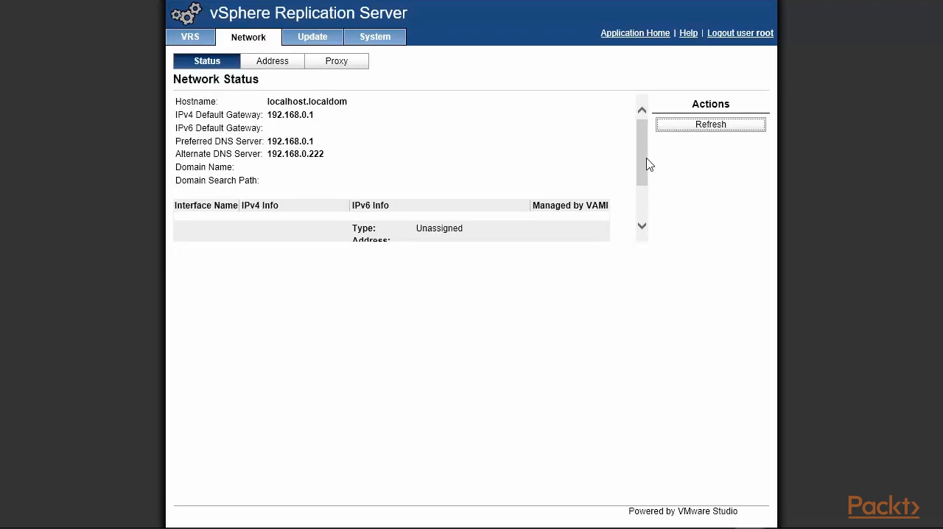
scroll(560, 193, "down", 2)
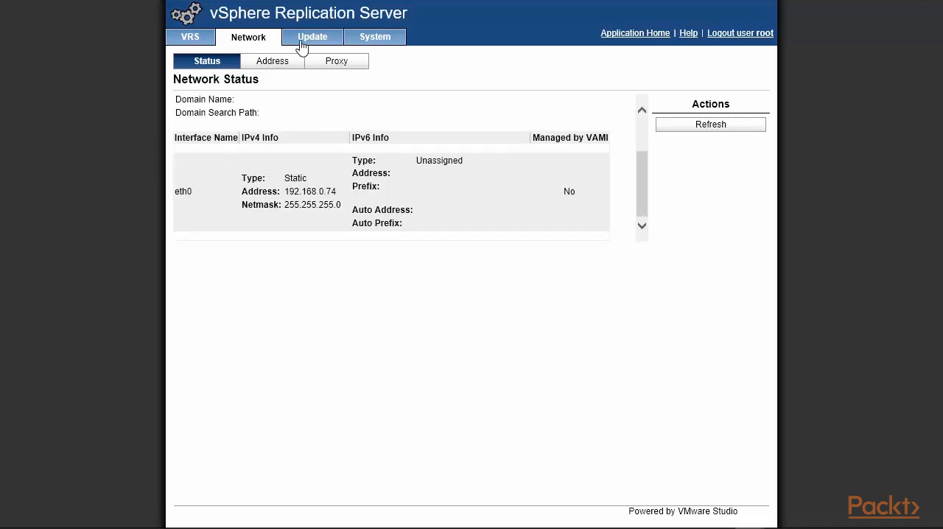
left_click(274, 62)
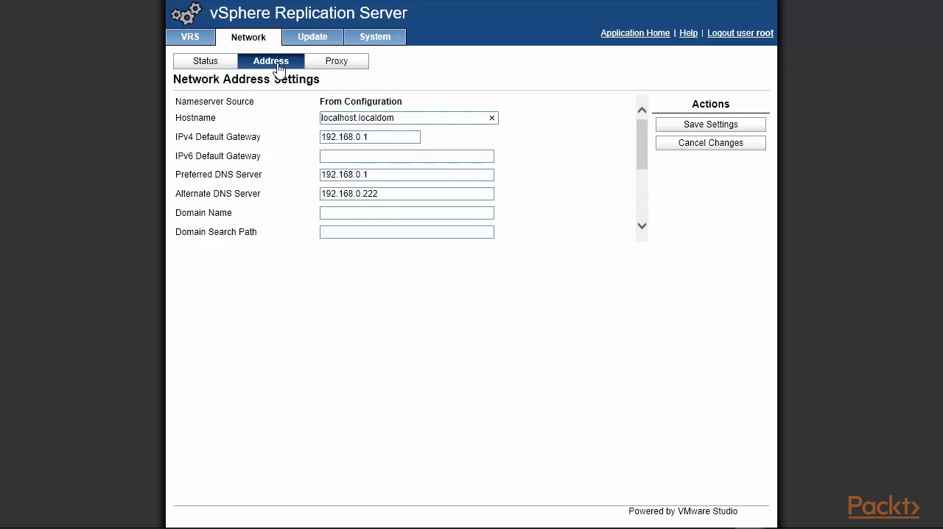
left_click(734, 35)
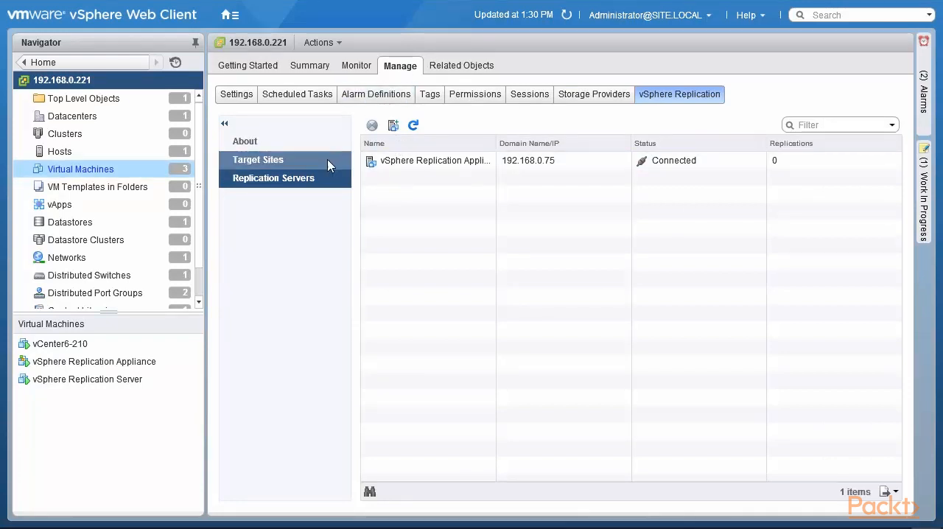
- In the vSphere Web Client, register the vSphere Replication Server virtual machine from Packt Publishing Site-2 as a replication server
left_click(394, 127)
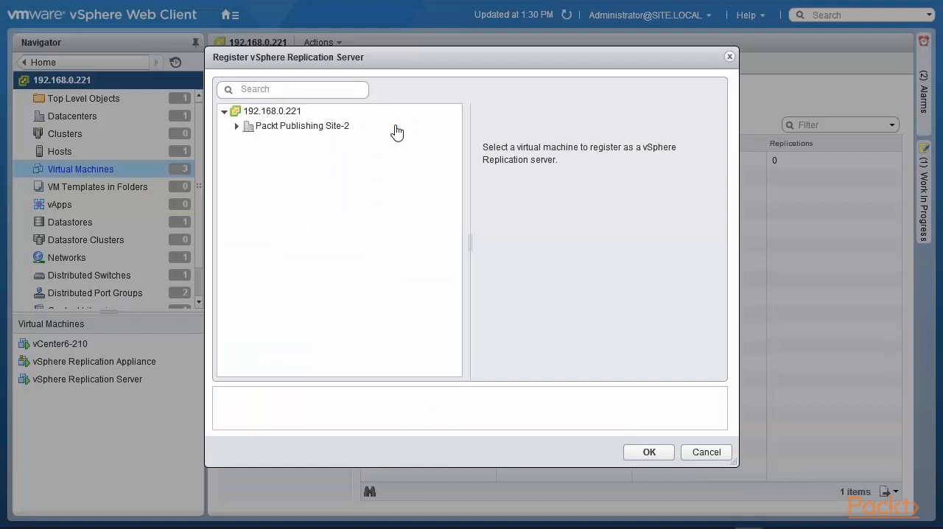
left_click(235, 126)
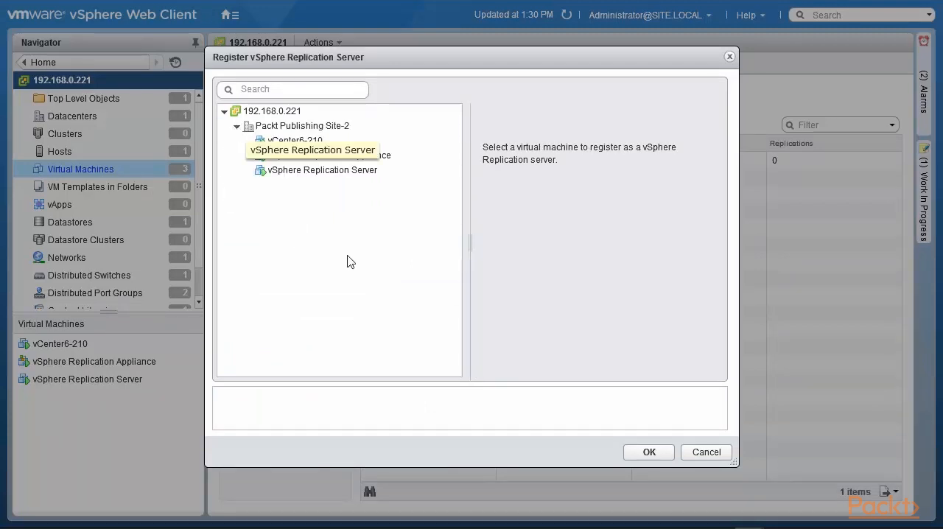
left_click(337, 172)
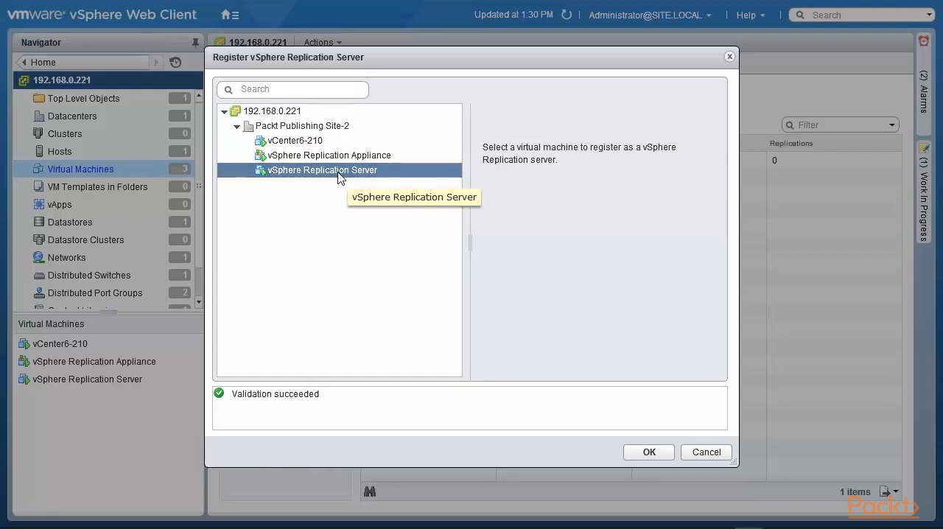
left_click(654, 454)
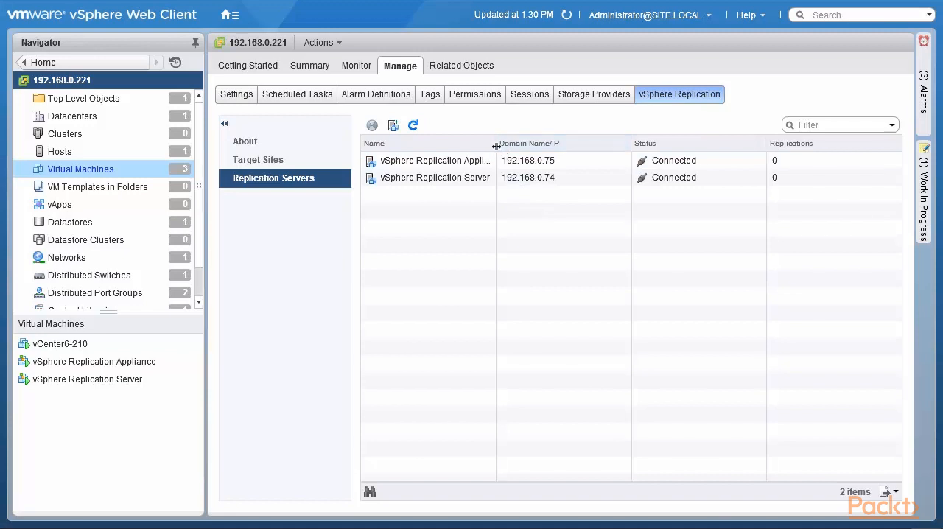
- Widen the Name column of the replication server list to read the full names, and view the target sites
left_click_drag(496, 143, 612, 150)
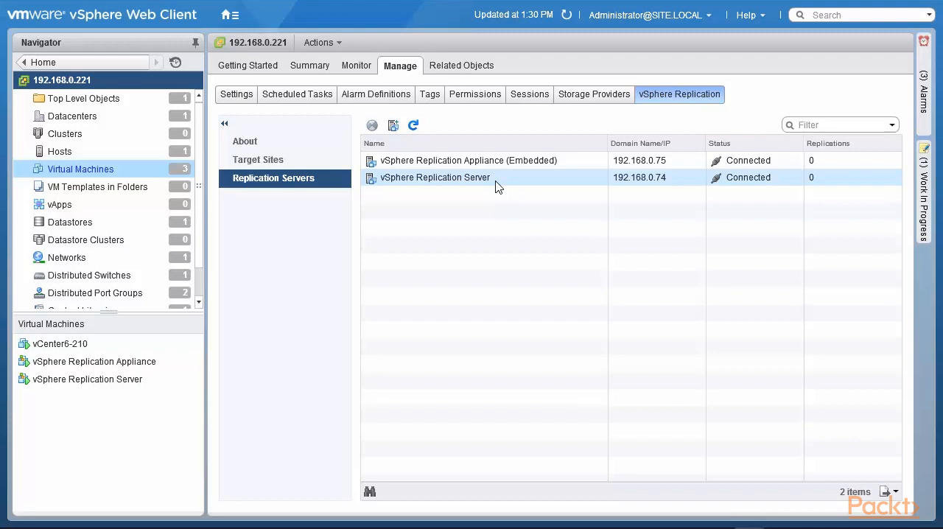
left_click(289, 162)
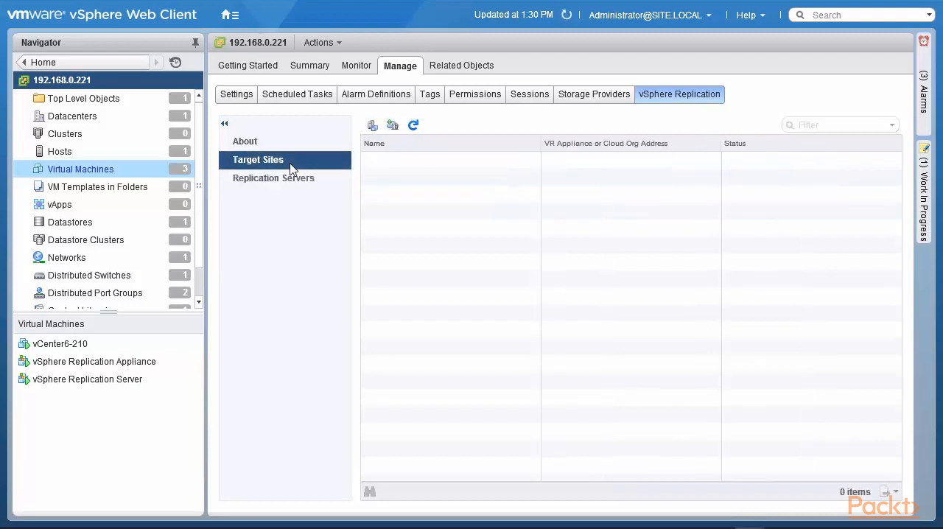